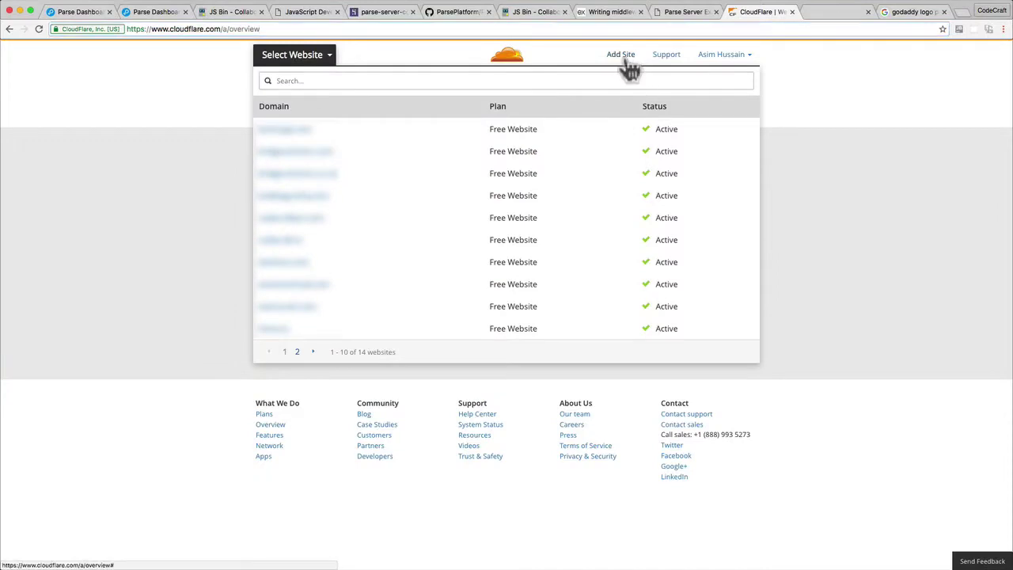
Add pageappify.com as a new Cloudflare site and scan its existing DNS records.
left_click(625, 62)
left_click(445, 238)
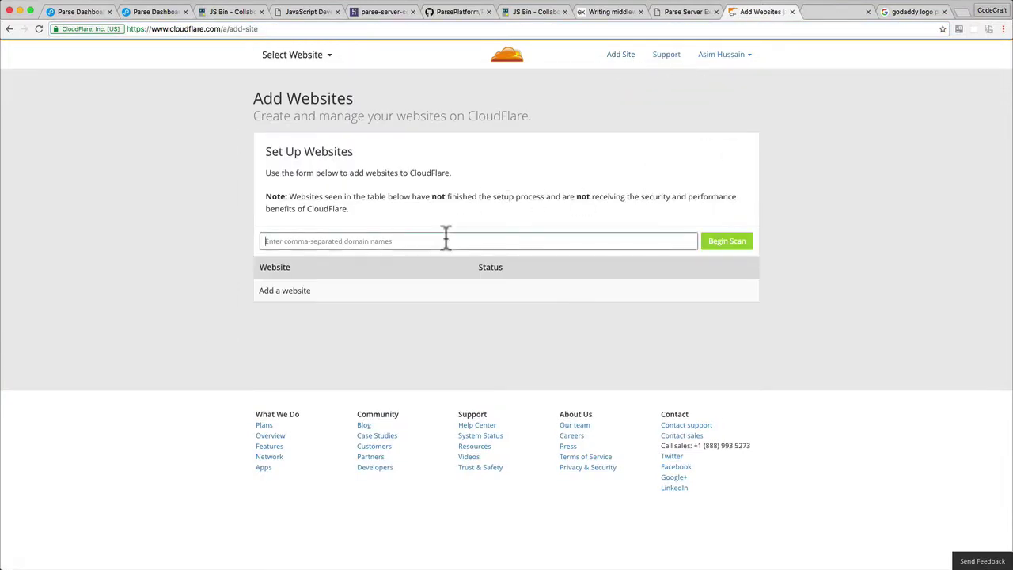
type("pa")
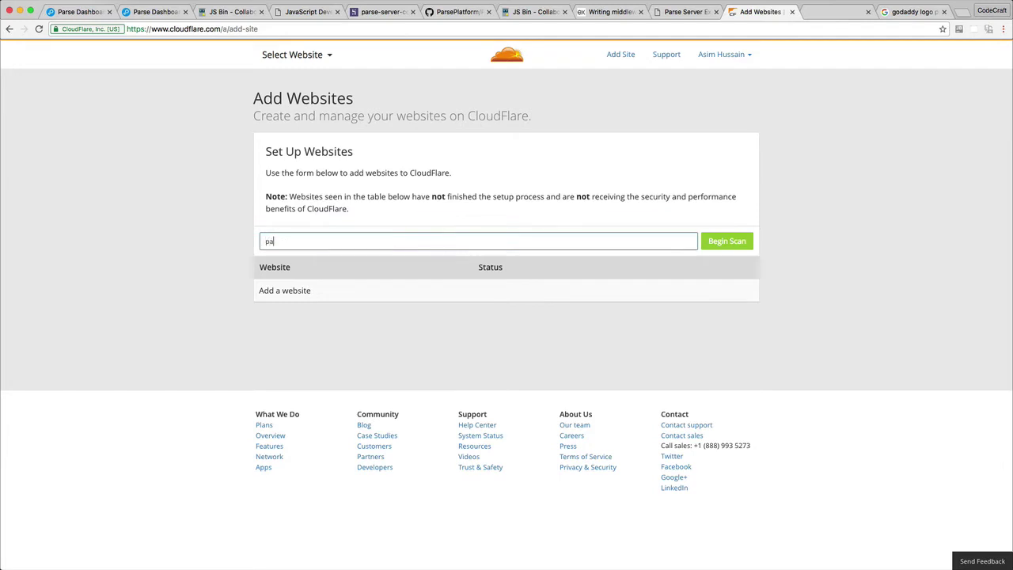
type("geappify.com")
left_click(726, 242)
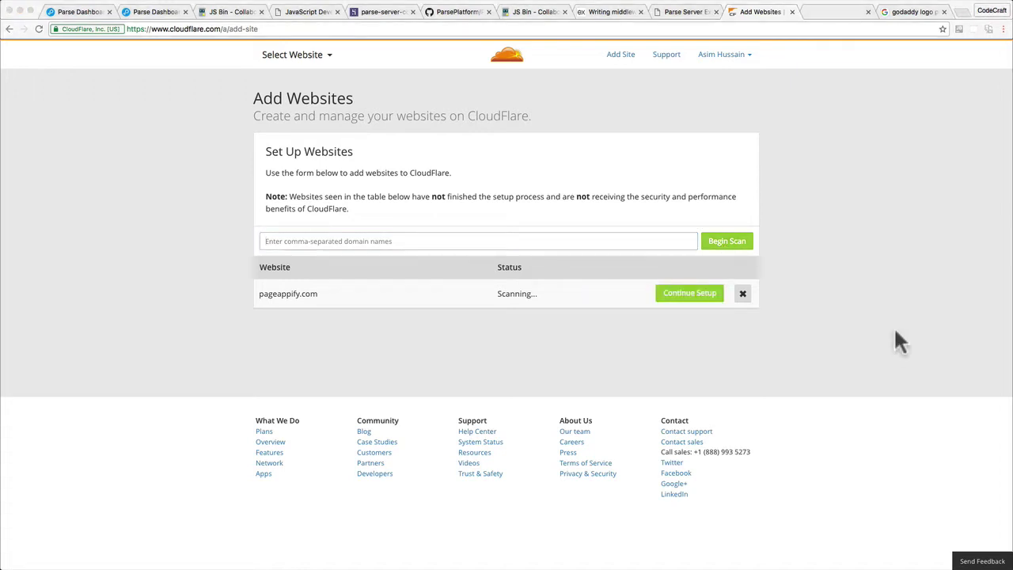
key("super+Tab")
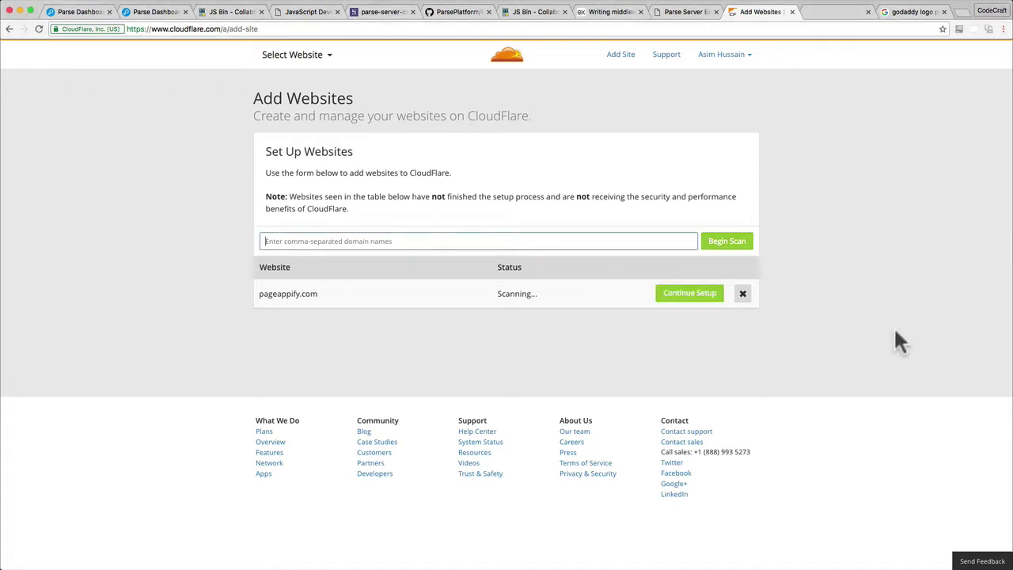
Continue pageappify.com's setup to its scanned DNS records list.
left_click(692, 298)
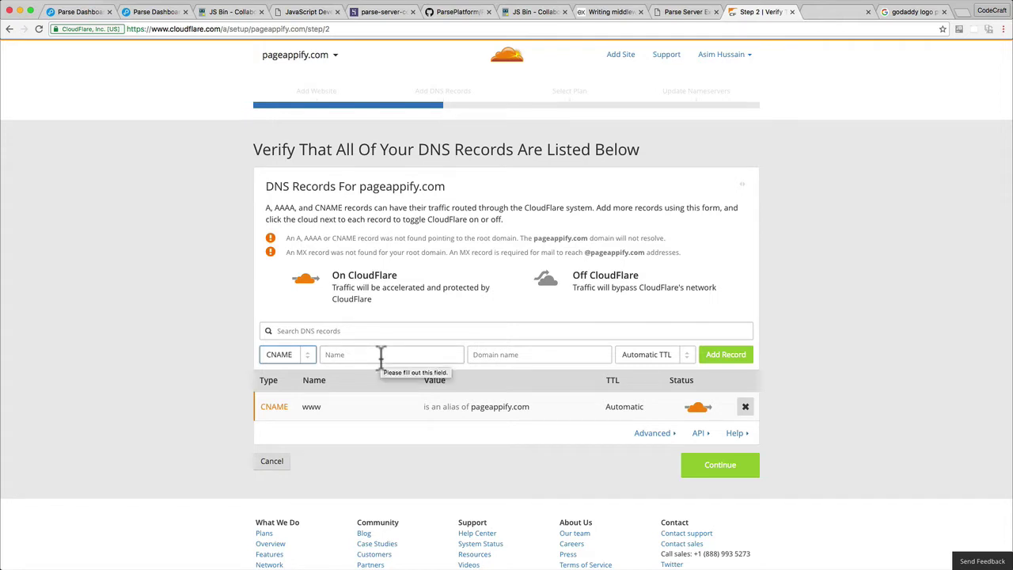
Delete the scanned www record and add a www CNAME to the Heroku app hostname.
left_click(745, 408)
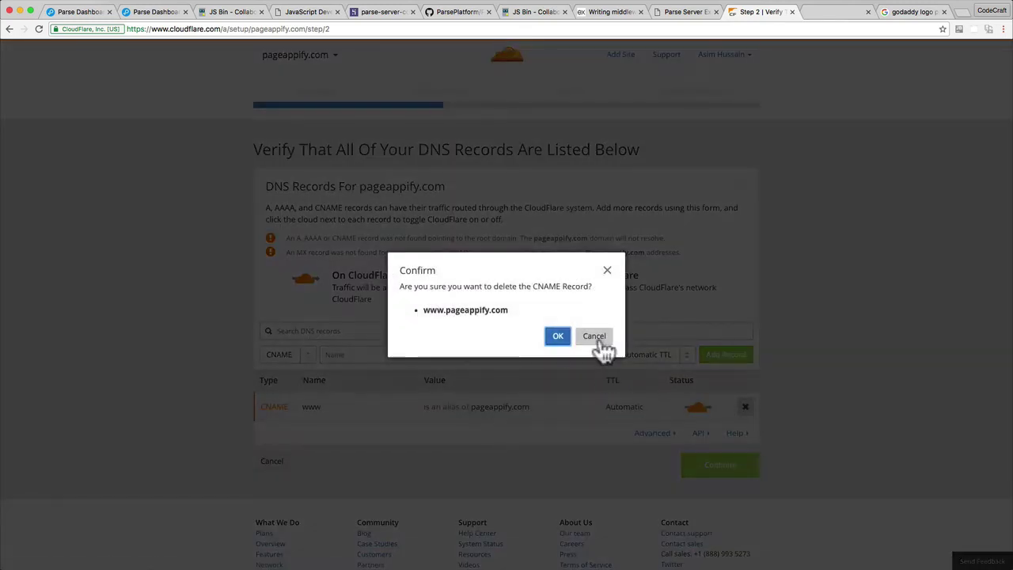
left_click(556, 337)
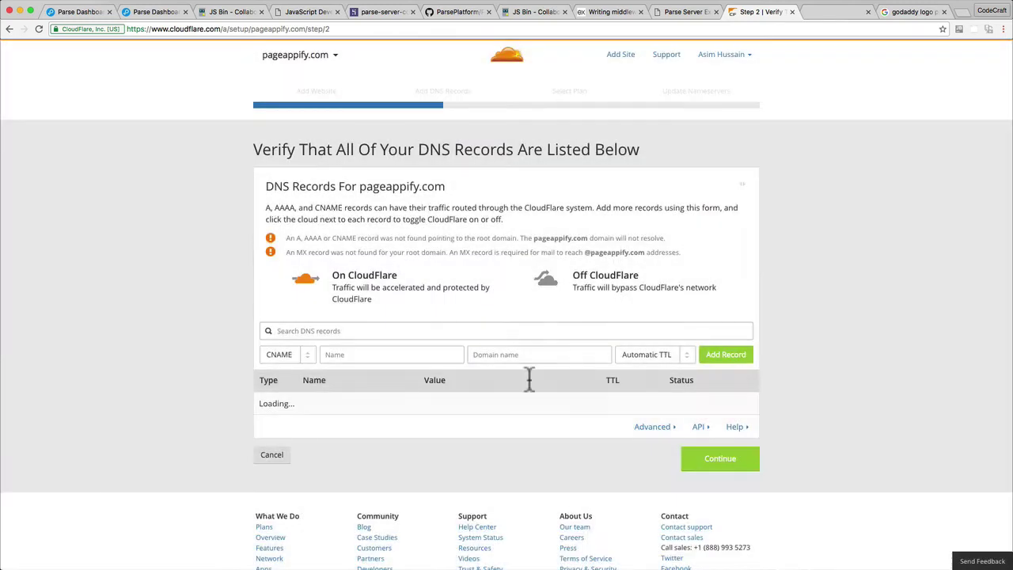
left_click(386, 356)
type("www")
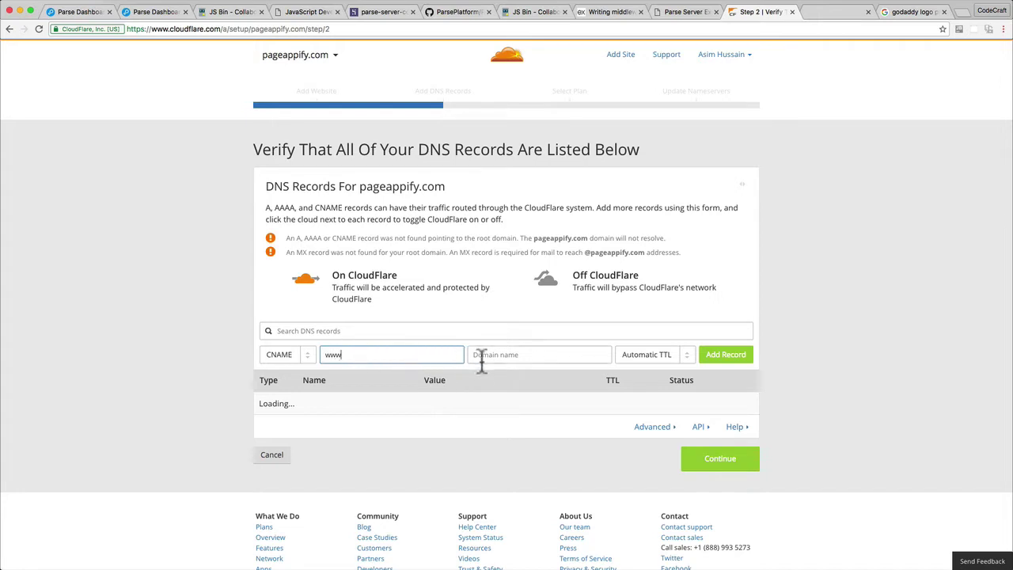
left_click(507, 354)
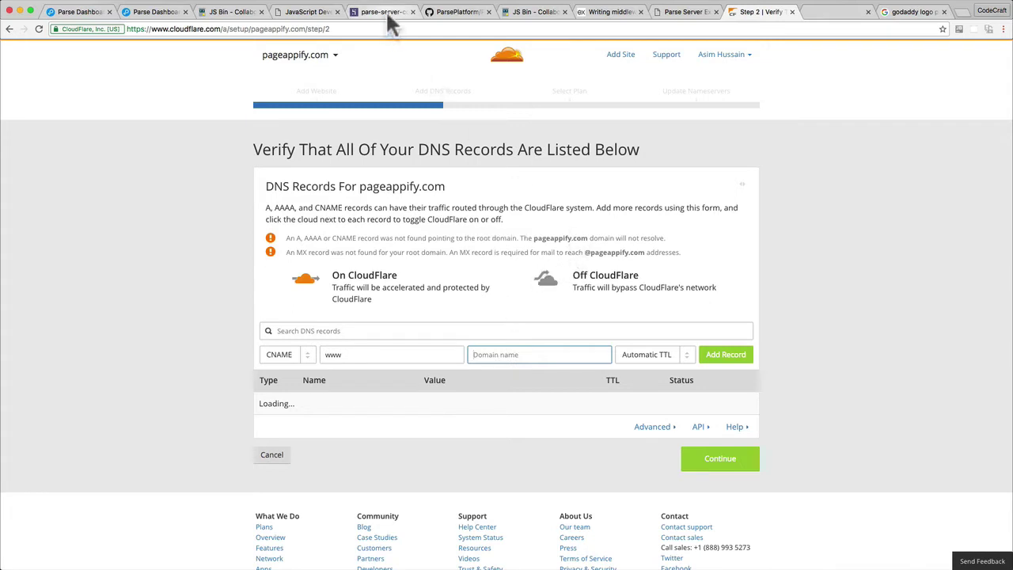
type("parse-server-codecraft-example.herokuapp.com")
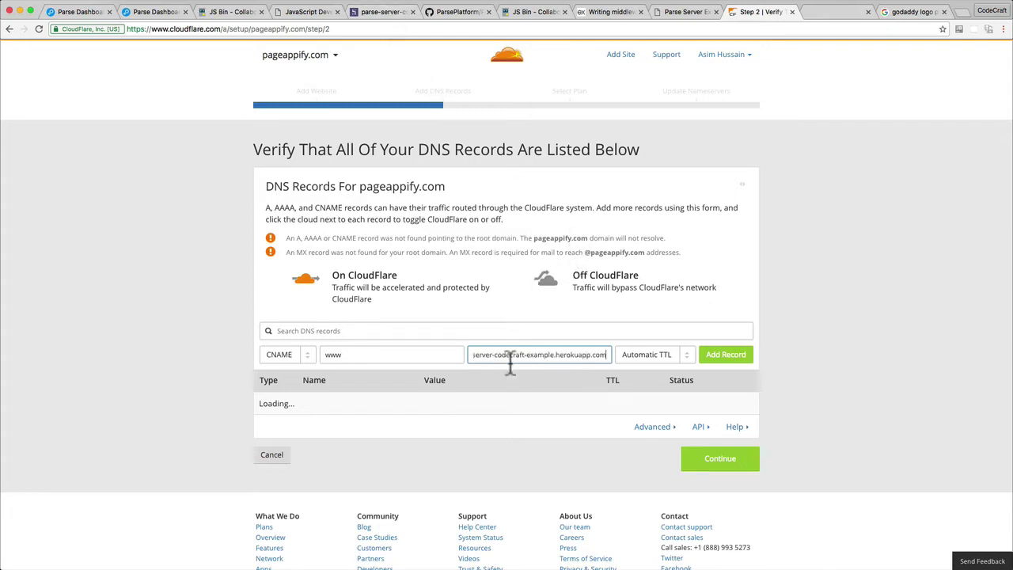
left_click(717, 366)
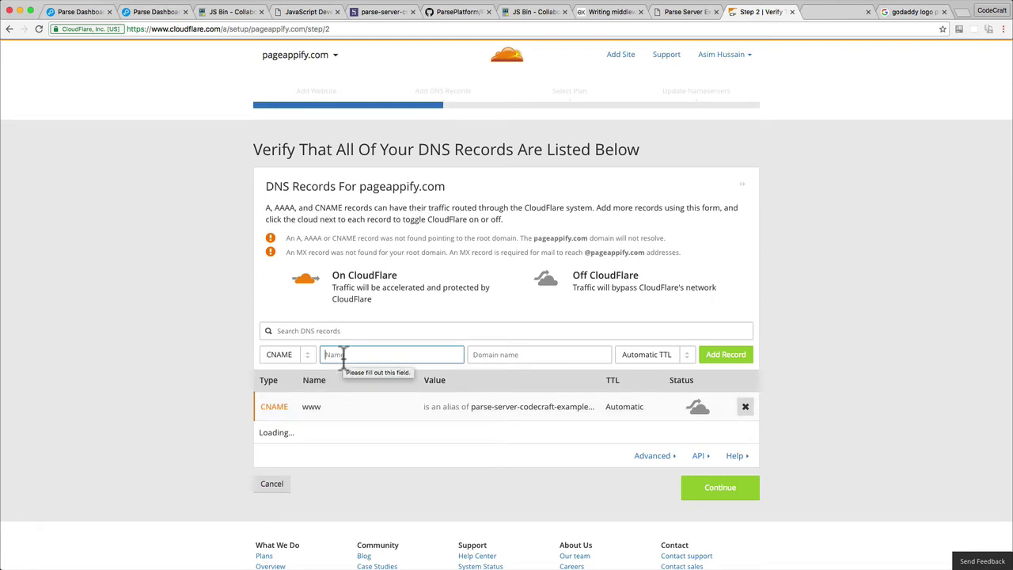
Add a root-domain (@) CNAME pointing to parse-server-codecraft-example.herokuapp.com.
type("@")
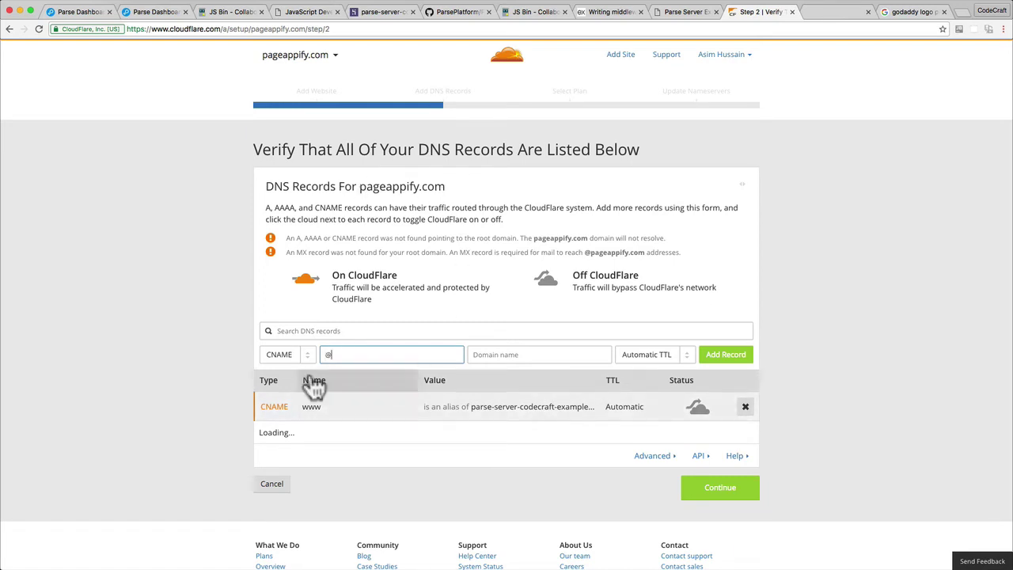
left_click(486, 354)
type("parse-server-codecraft-example.herokuapp.com")
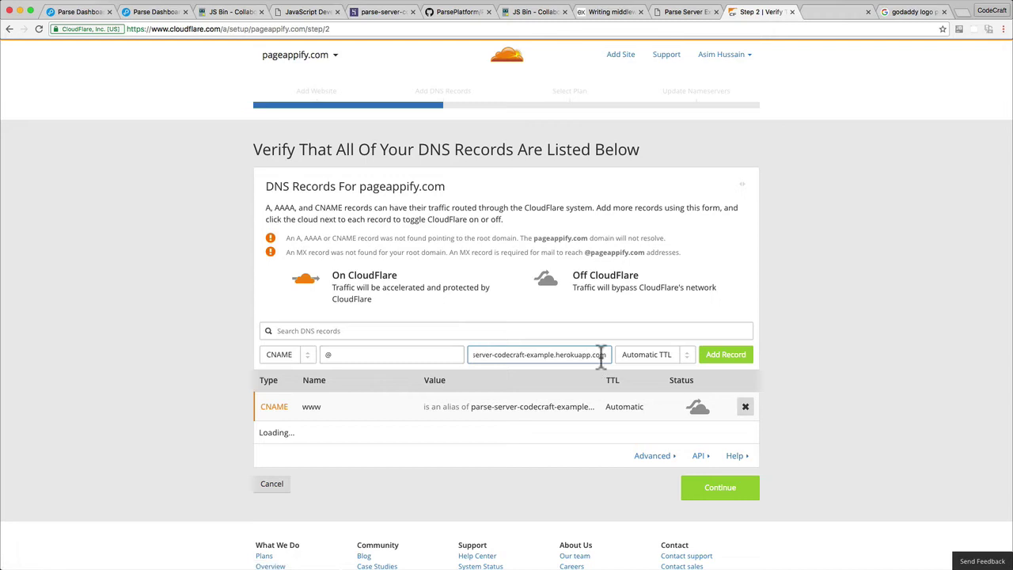
left_click(731, 359)
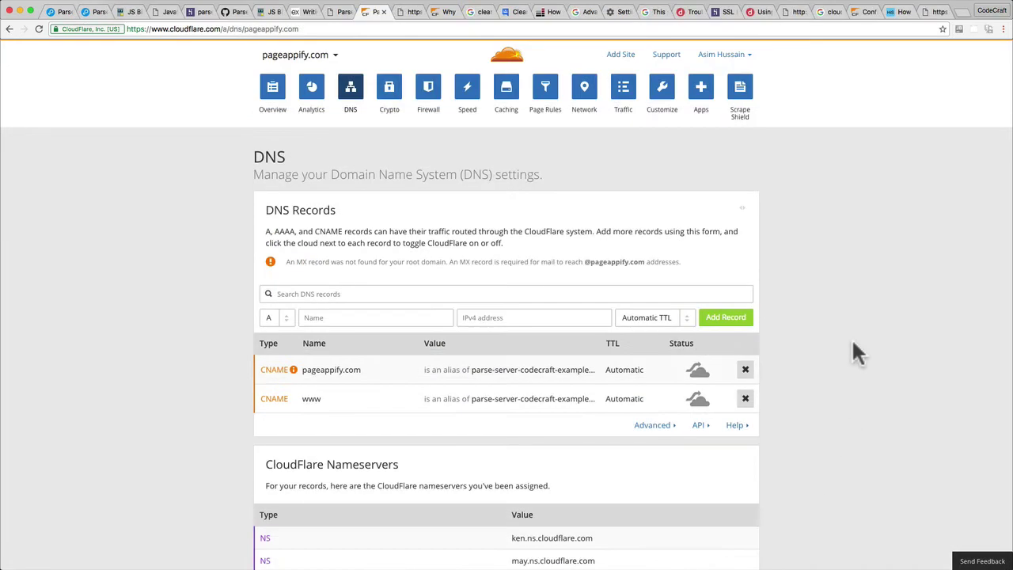
Switch the pageappify.com and www CNAME records to the proxied orange cloud.
left_click(700, 375)
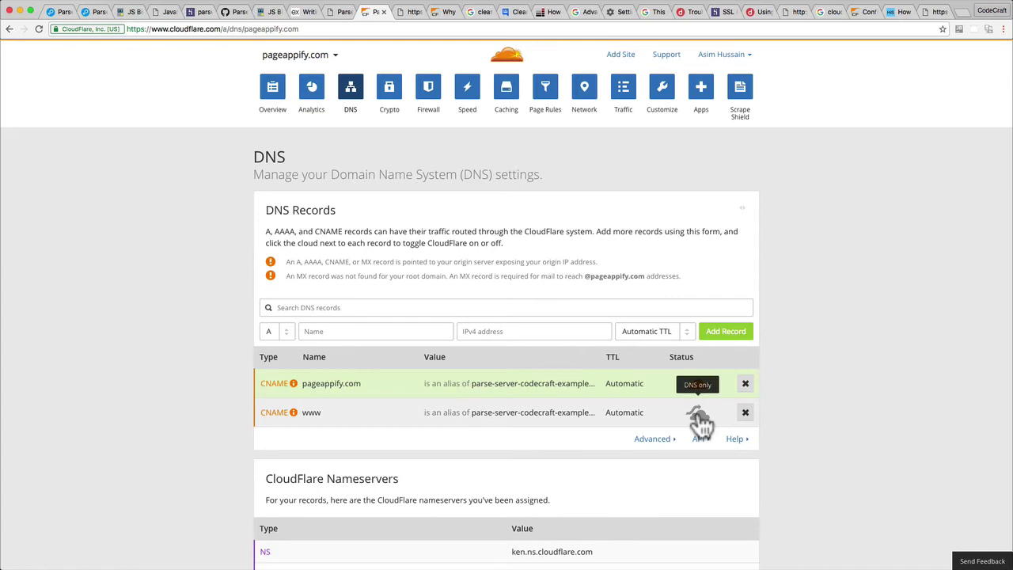
left_click(700, 415)
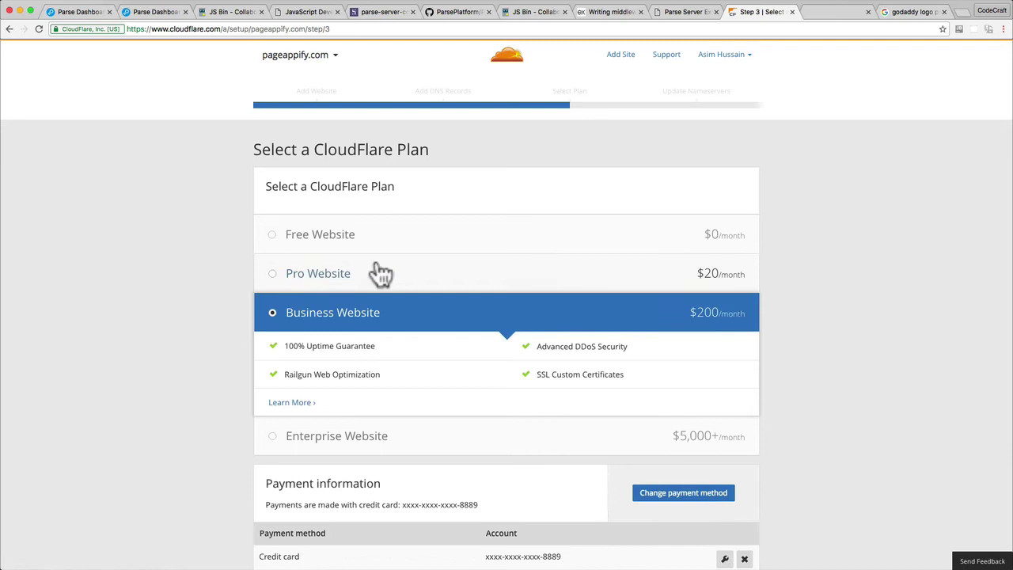
Pick the Free Website plan, noting its SSL (Limited Browsers) caveat.
left_click(304, 238)
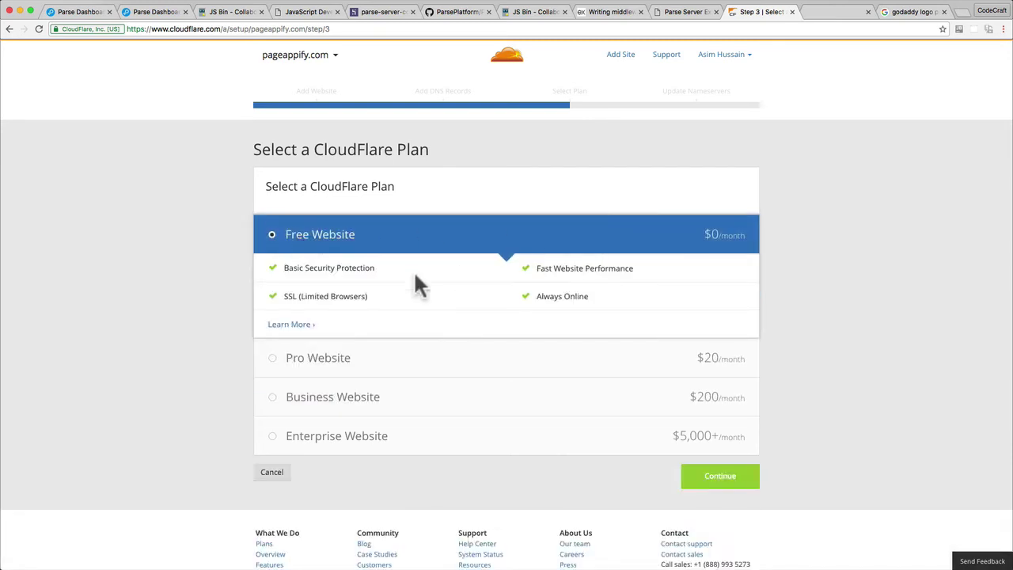
left_click_drag(284, 296, 364, 296)
left_click(352, 296)
left_click_drag(301, 296, 365, 296)
Confirm the Free plan and continue to the nameserver step.
left_click(417, 299)
left_click(717, 483)
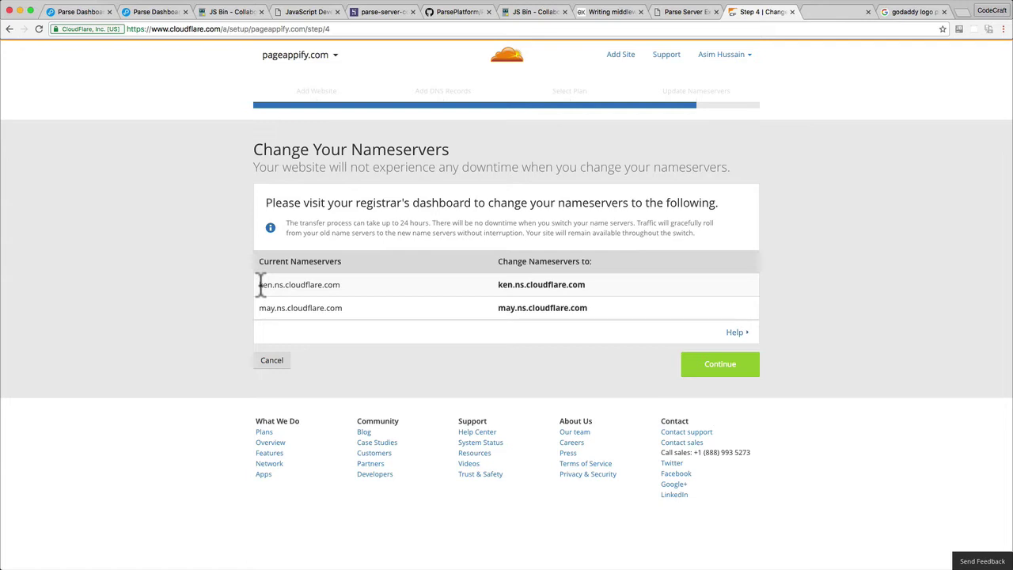
Expand the Help section beneath the nameserver table.
left_click(736, 332)
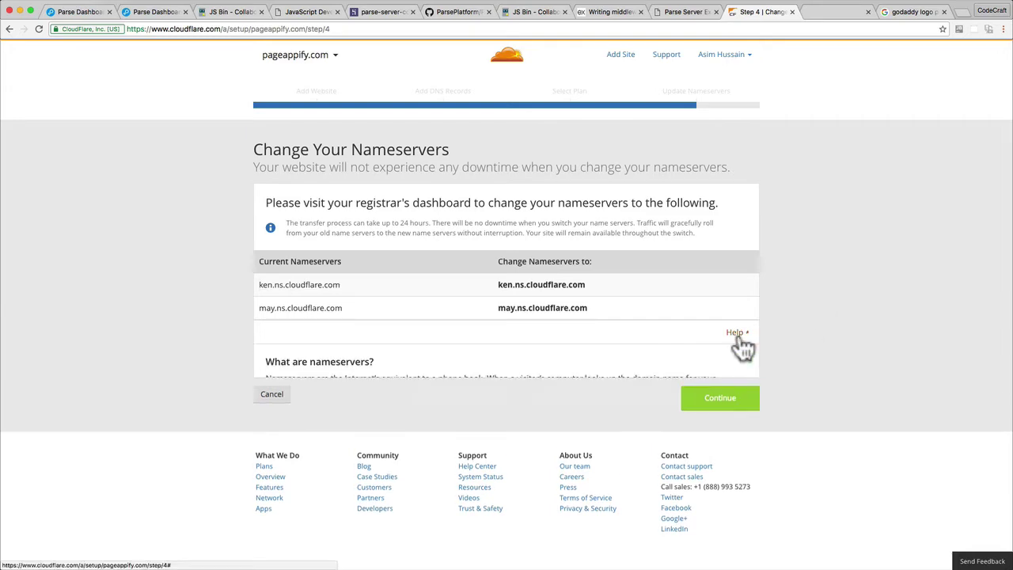
scroll(467, 425, "down", 1)
scroll(467, 424, "down", 2)
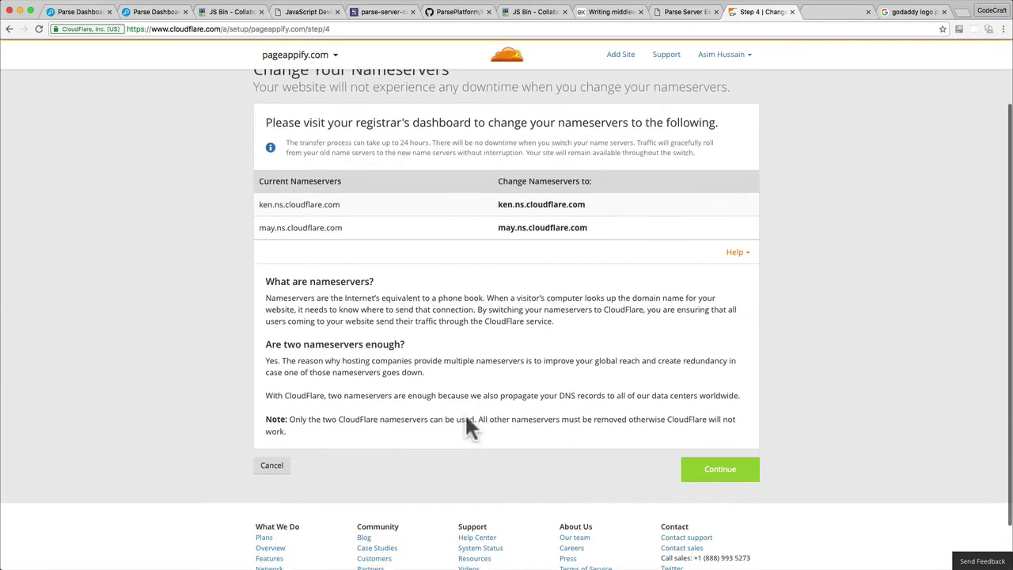
scroll(467, 424, "up", 2)
scroll(466, 427, "up", 1)
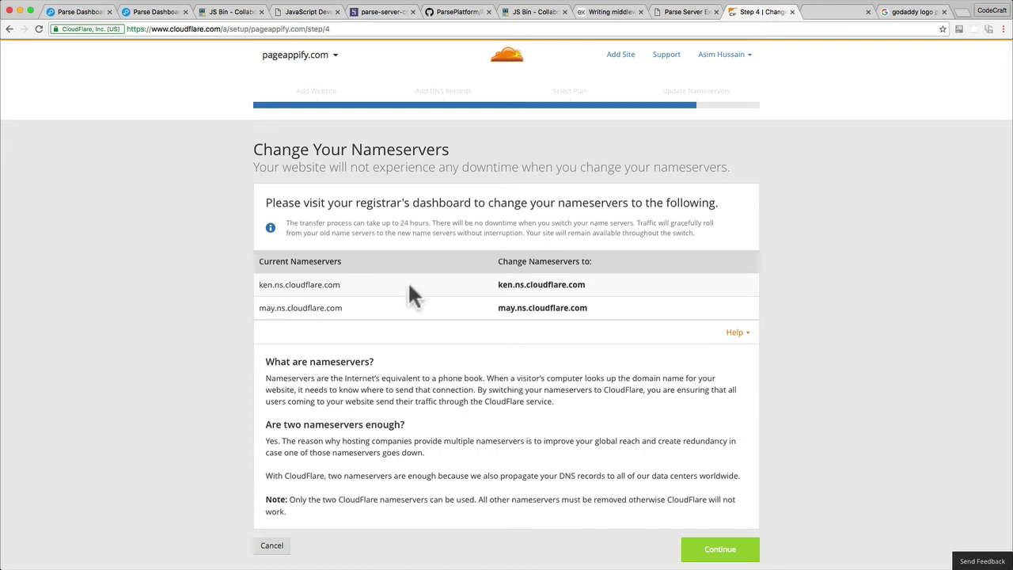
Compare the current and new ken.ns.cloudflare.com and may.ns.cloudflare.com nameservers.
left_click_drag(260, 284, 351, 285)
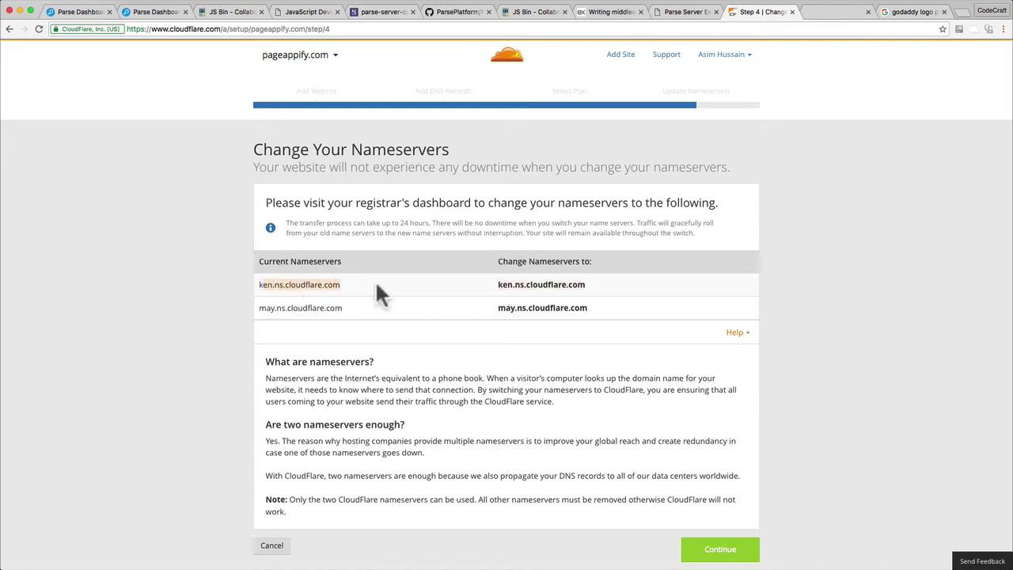
left_click_drag(497, 284, 593, 285)
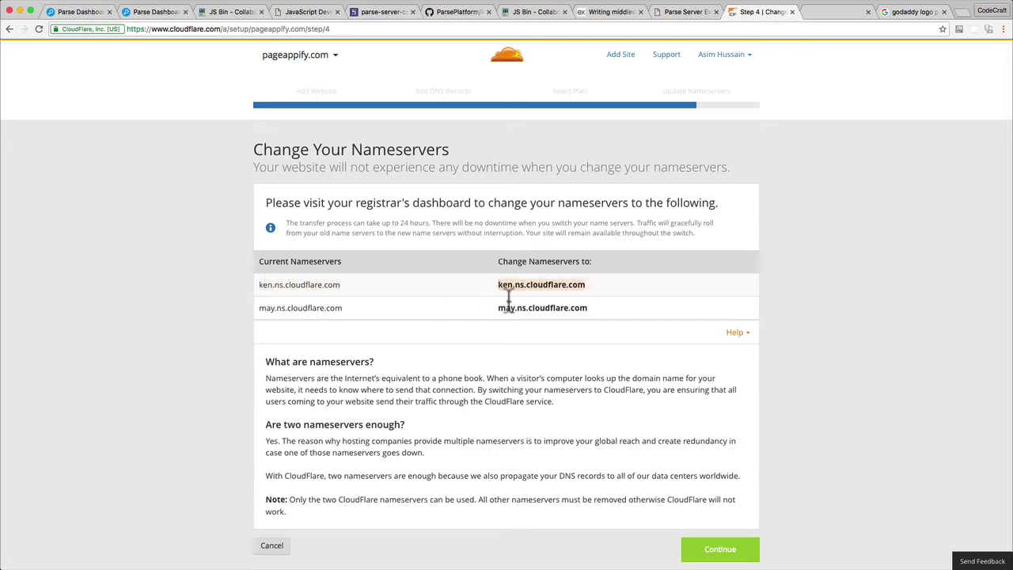
left_click_drag(259, 309, 356, 308)
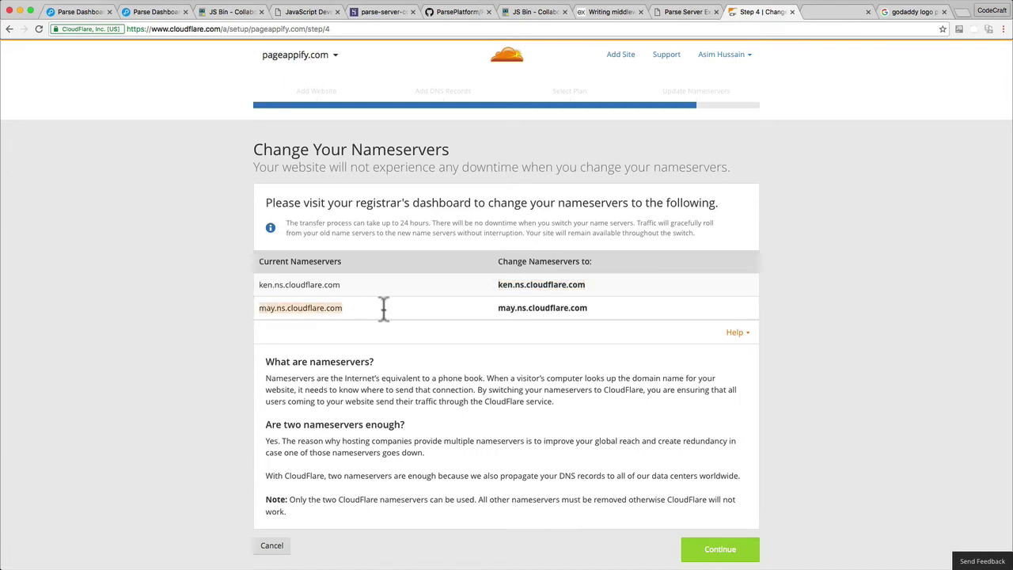
left_click_drag(498, 309, 609, 307)
left_click(610, 307)
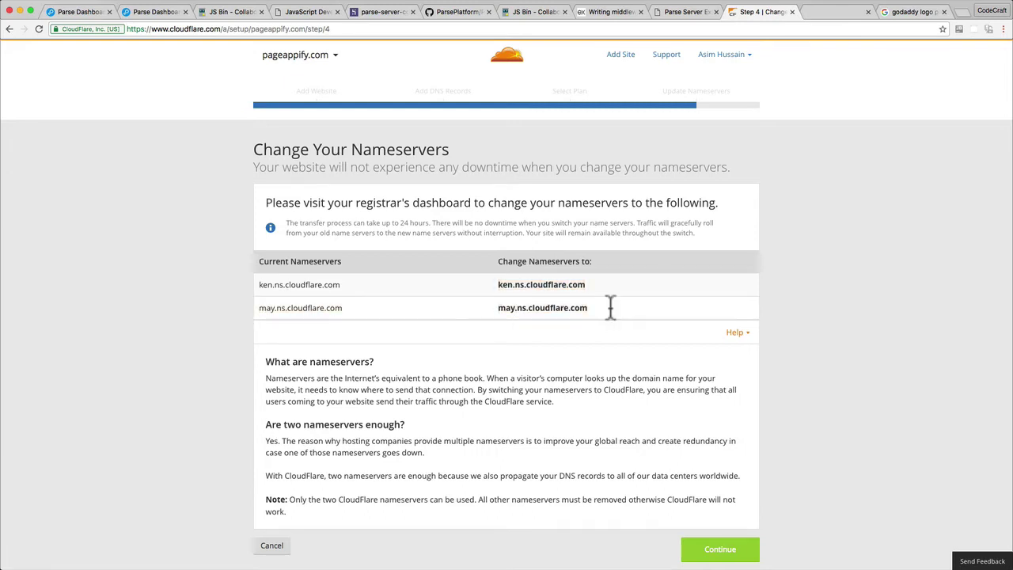
scroll(610, 307, "down", 2)
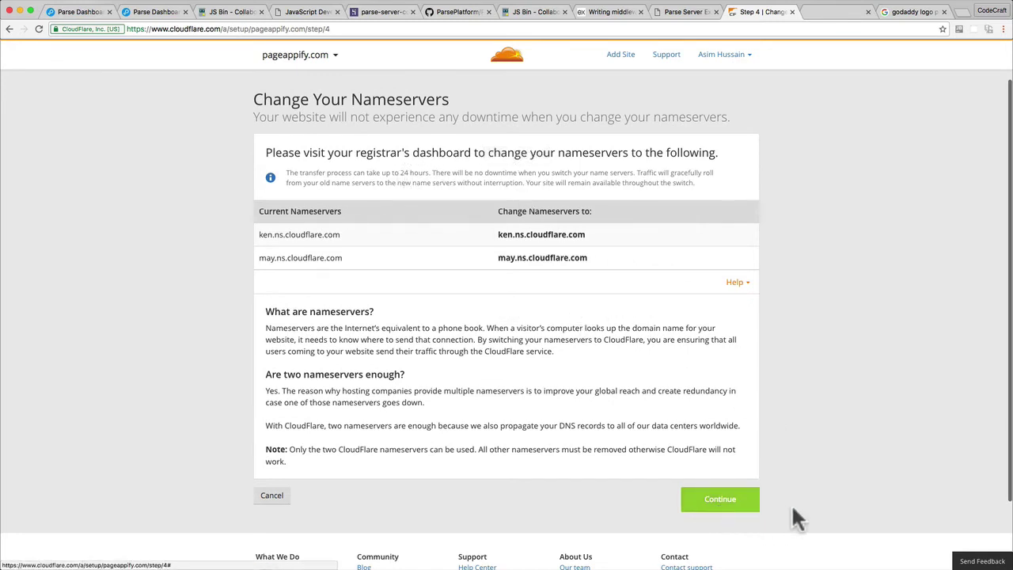
Finish the nameserver step and recheck nameservers until pageappify.com turns Active.
left_click(740, 514)
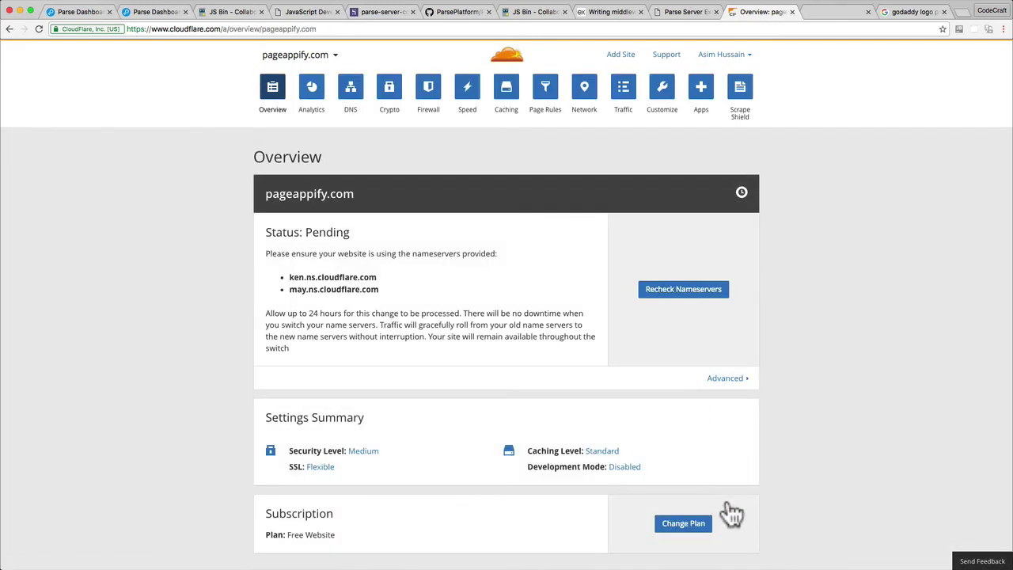
left_click(700, 292)
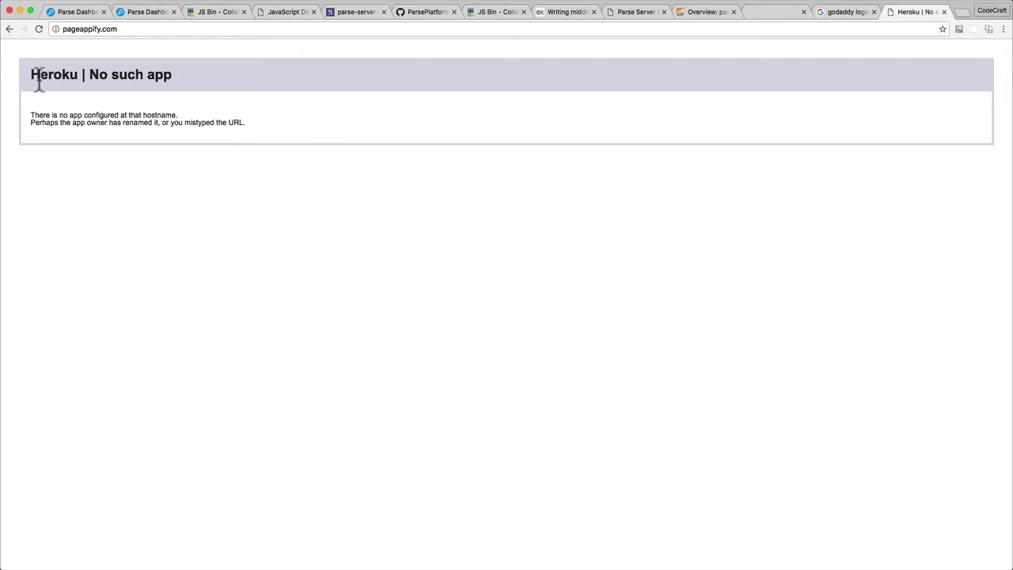
Note Heroku's 'No such app' error, then highlight pageappify.com on the Cloudflare overview.
triple_click(171, 75)
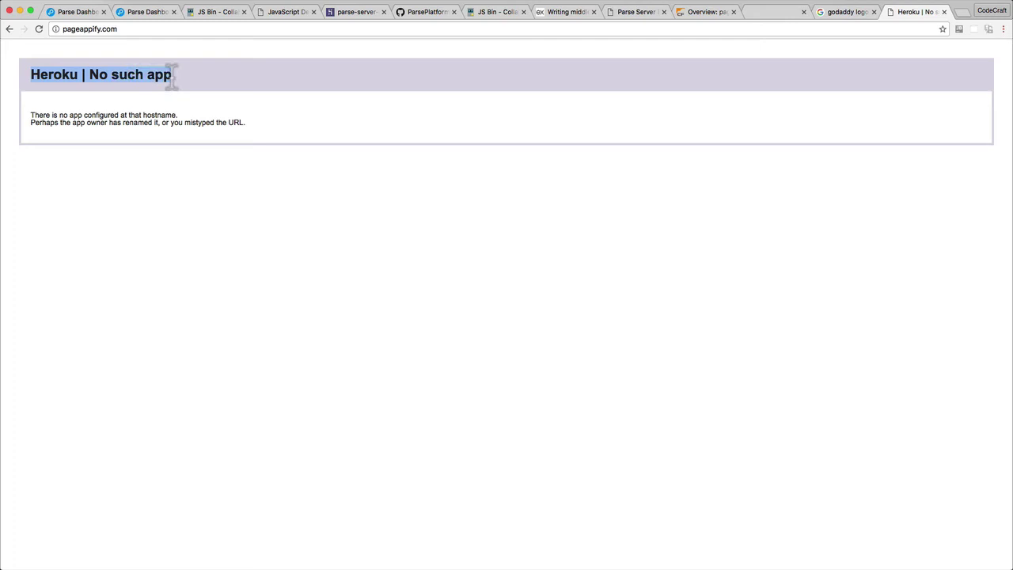
left_click(696, 16)
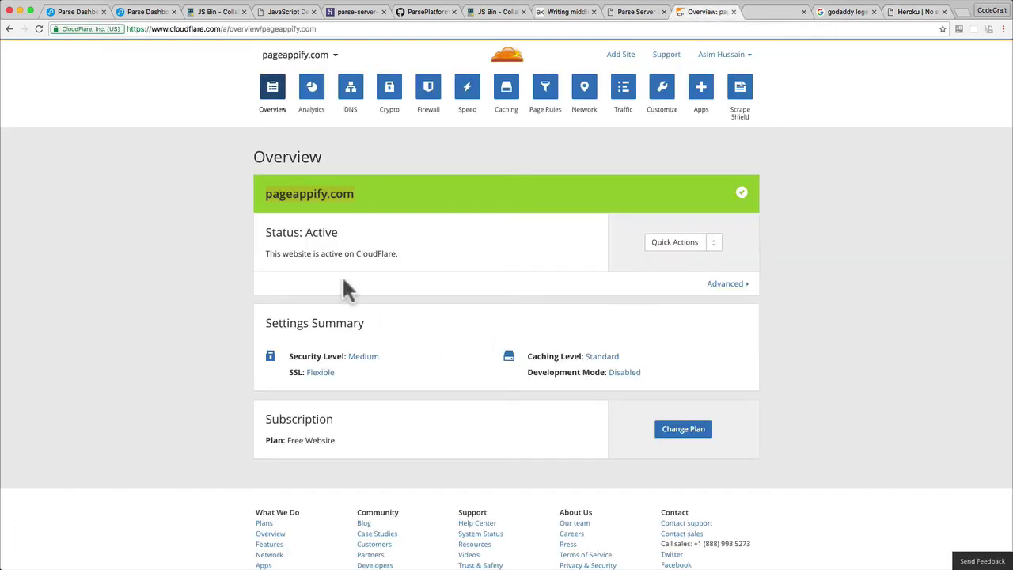
left_click_drag(282, 194, 350, 198)
key("super+c")
Add pageappify.com as a custom domain in the Heroku app's Domains settings.
left_click(354, 15)
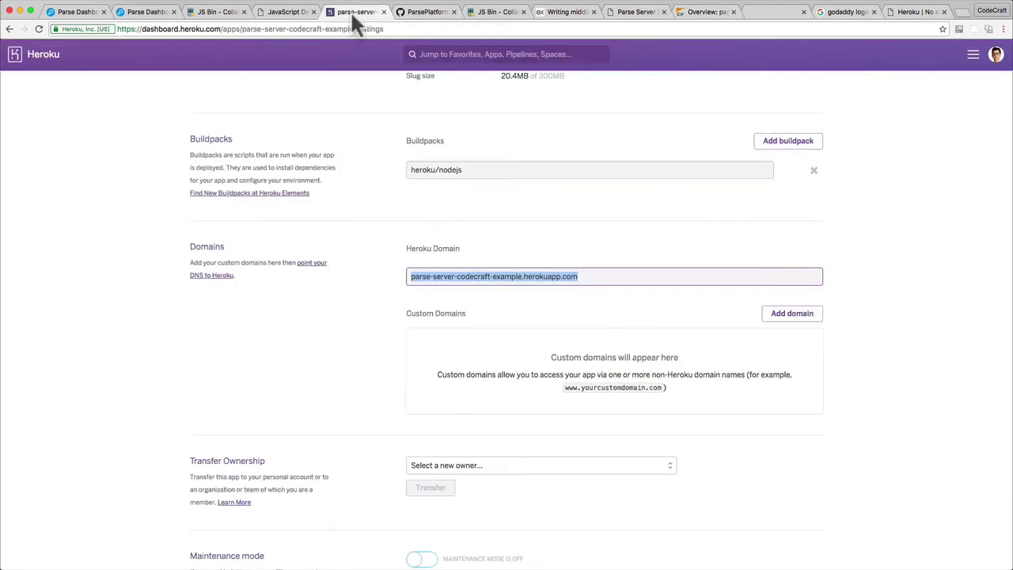
left_click(656, 299)
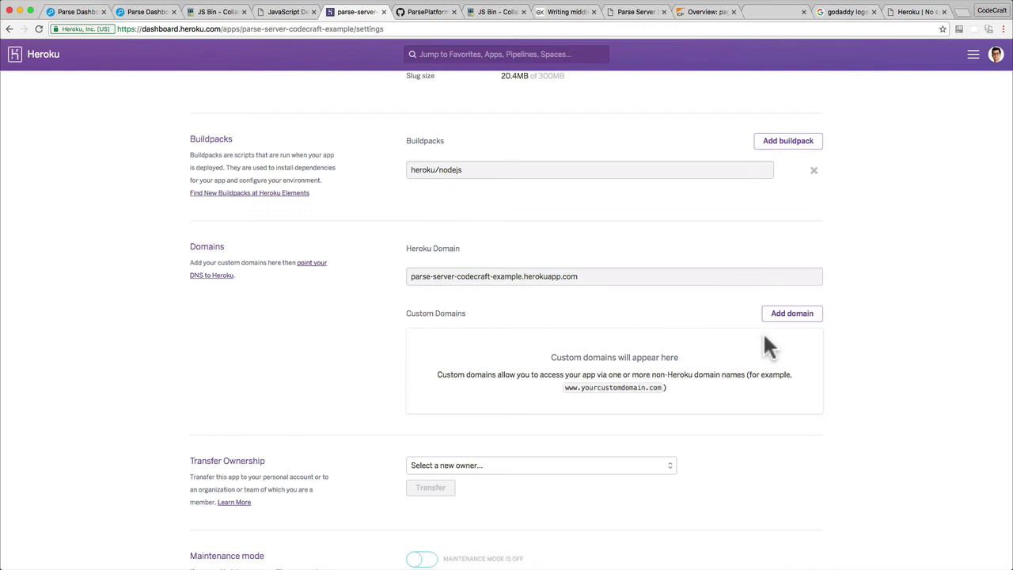
scroll(292, 251, "up", 5)
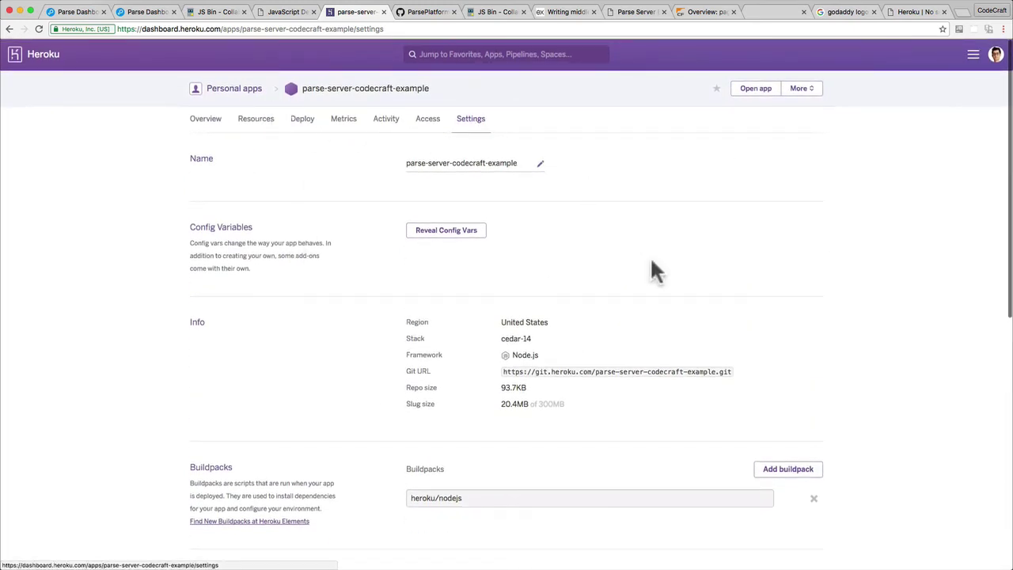
scroll(651, 271, "down", 5)
scroll(656, 272, "down", 1)
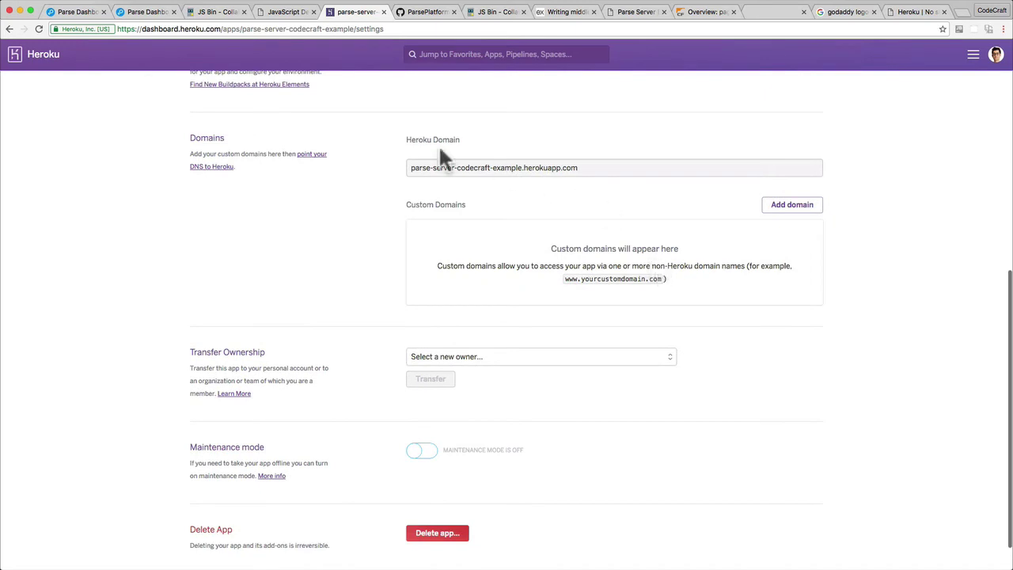
left_click(793, 205)
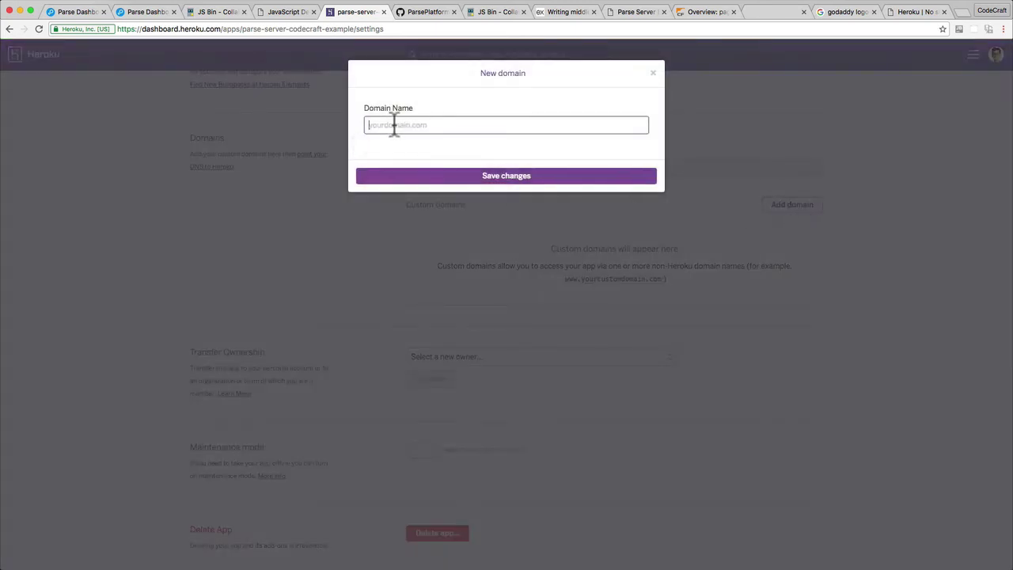
key("super+v")
left_click(503, 186)
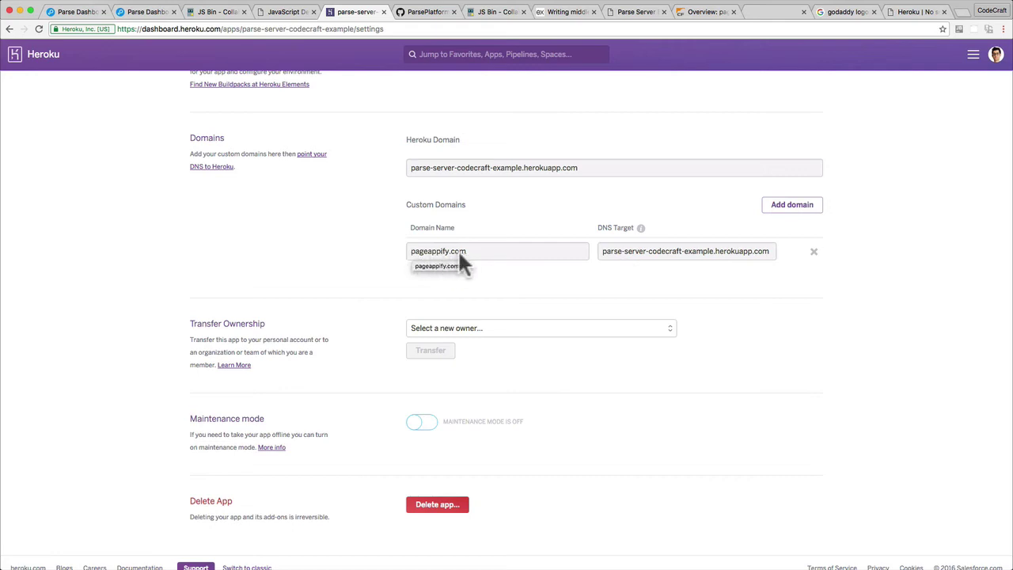
Select the DNS target parse-server-codecraft-example.herokuapp.com and return to the pageappify.com tab.
left_click(601, 250)
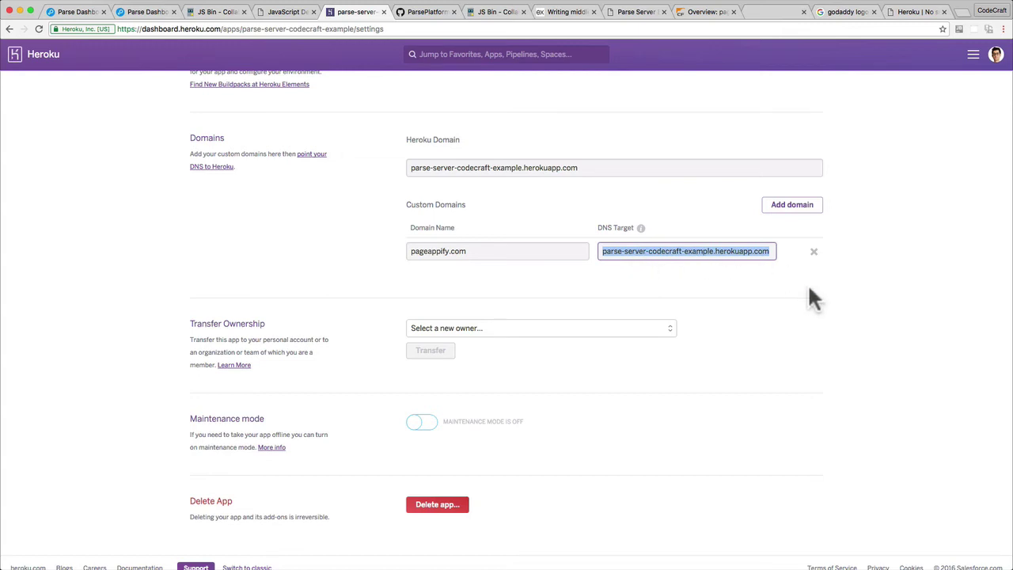
left_click(884, 295)
scroll(607, 388, "down", 1)
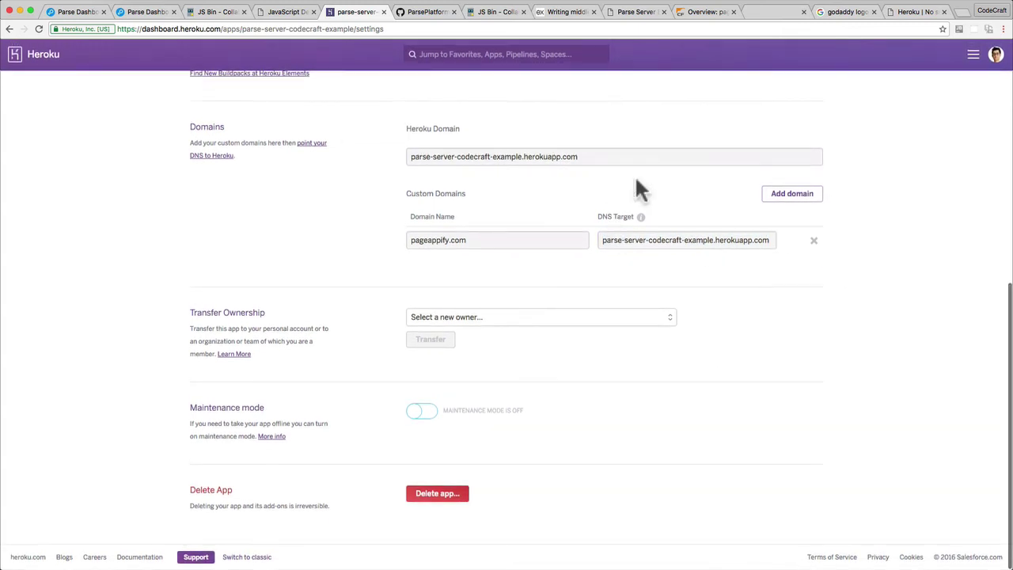
left_click(892, 13)
Reload pageappify.com so it shows the parse-server welcome text, zoomed to 200%.
left_click(124, 30)
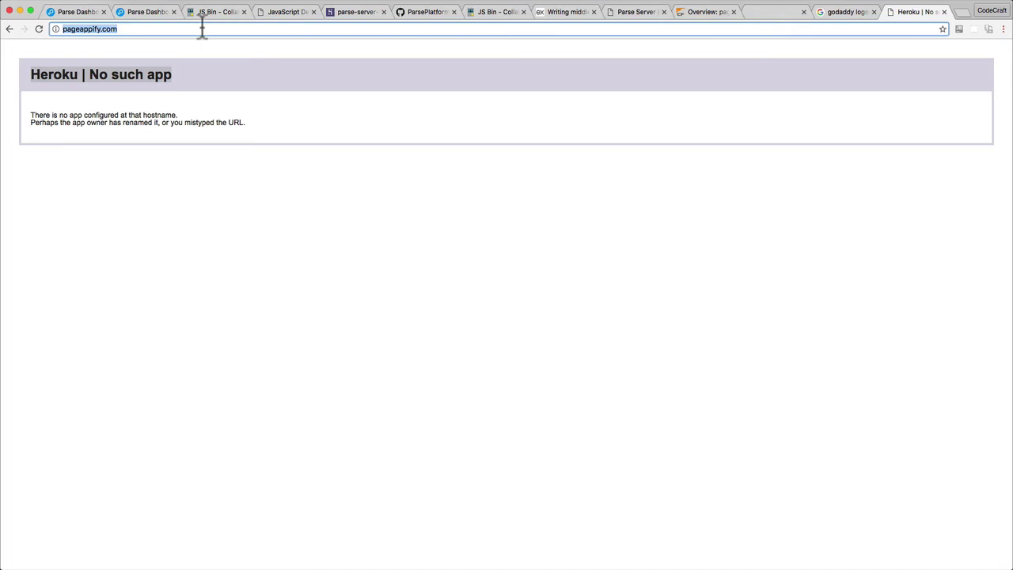
key("Return")
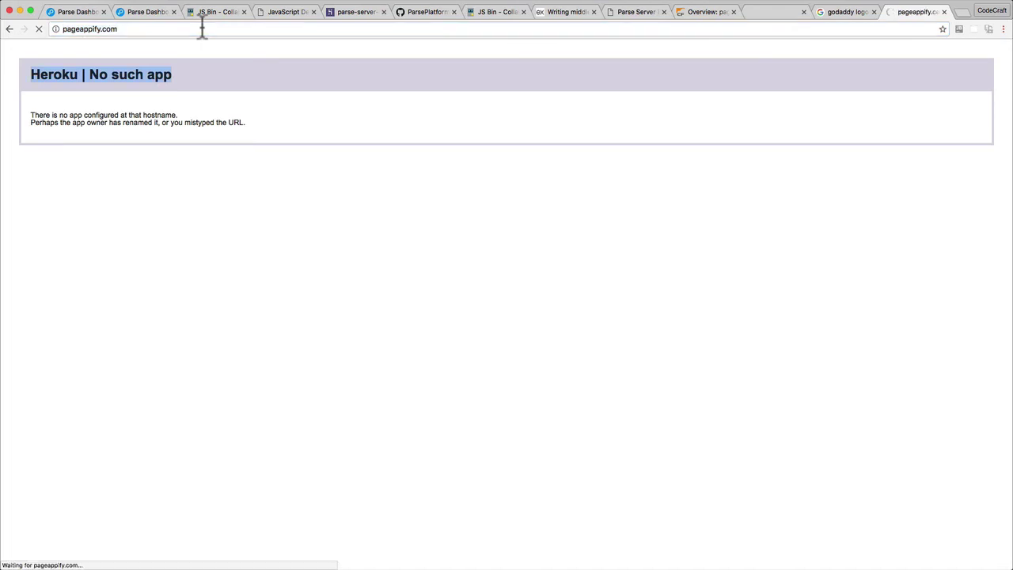
key("super+equal")
key("super+equal")
key("super+equal")
key("super+equal")
key("super+equal")
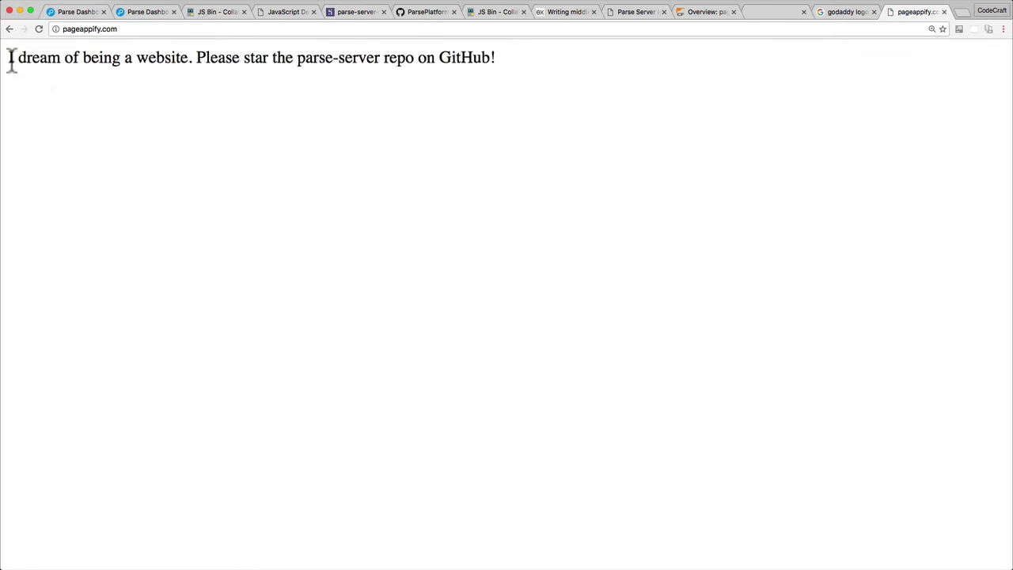
left_click_drag(12, 60, 501, 63)
left_click(73, 30)
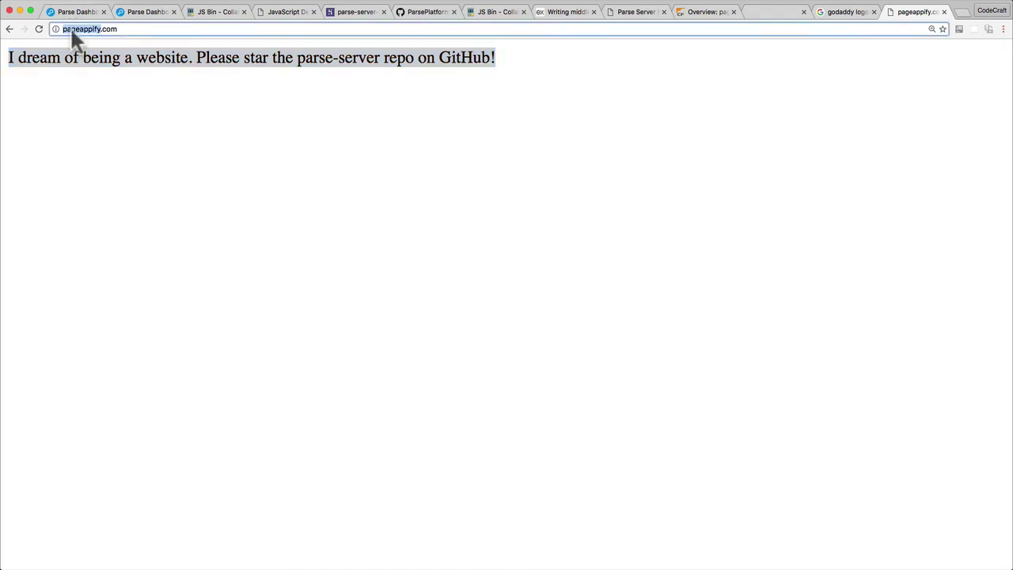
left_click(652, 110)
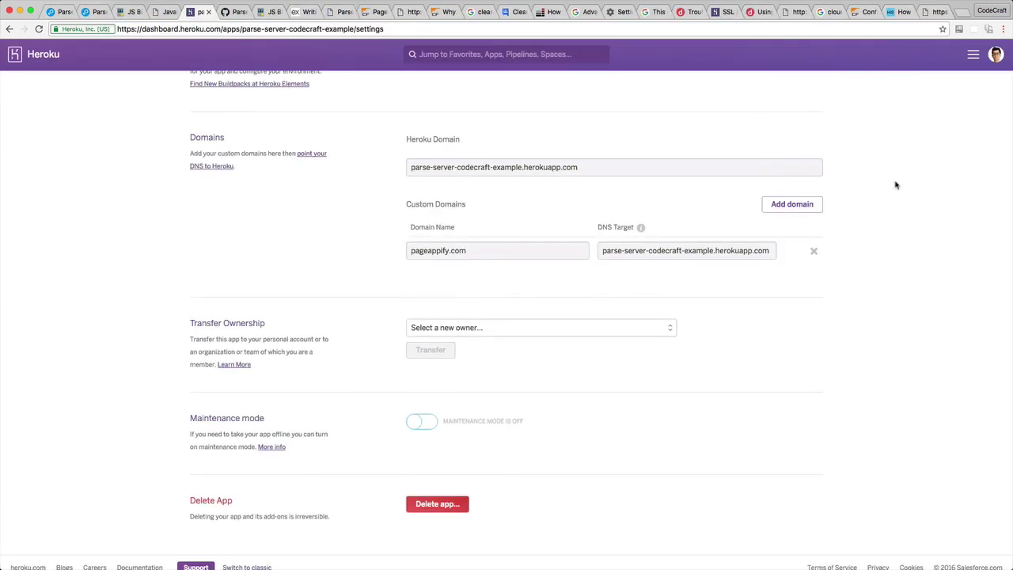
left_click(799, 205)
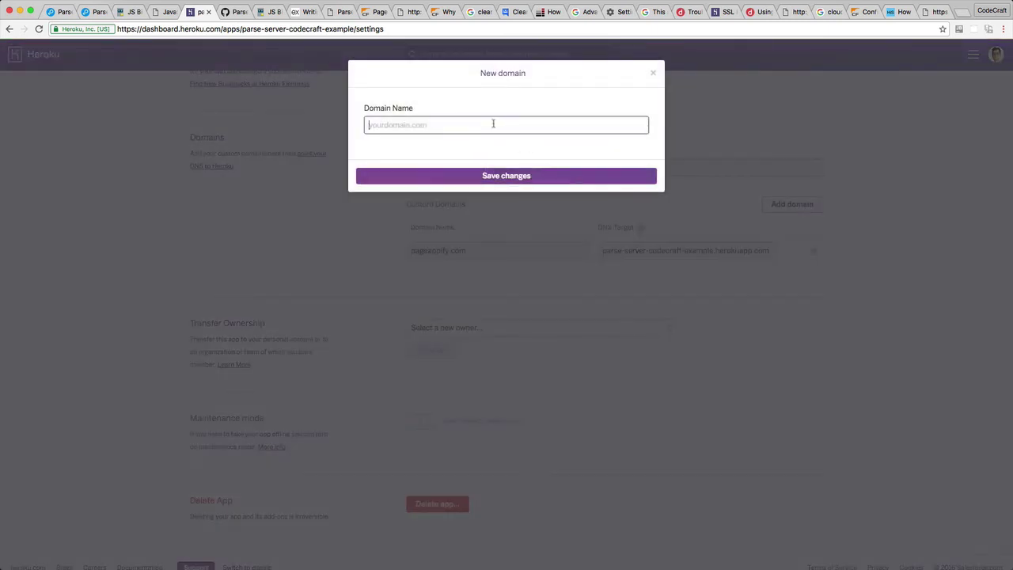
type("www.pageappify.com")
left_click(504, 180)
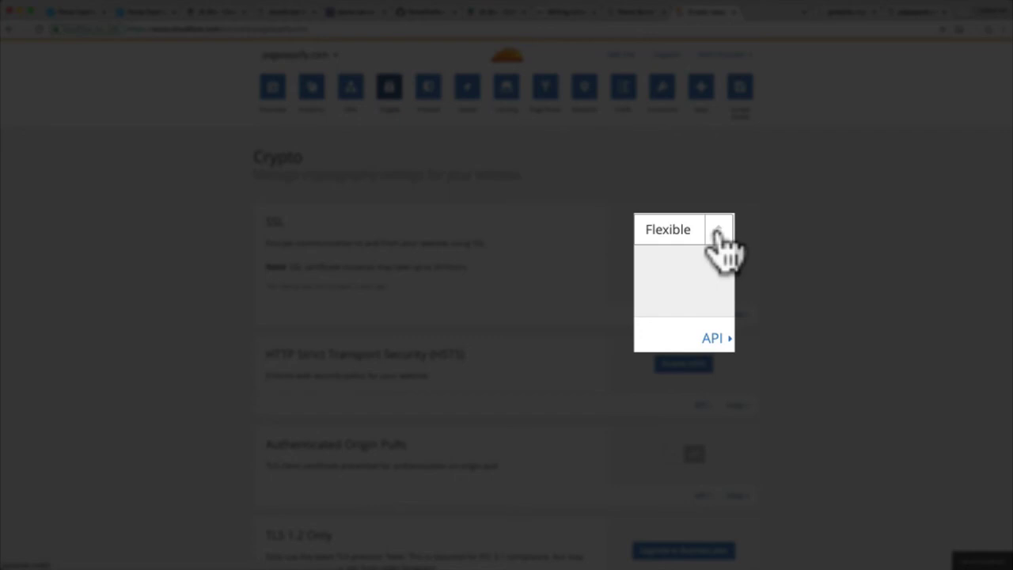
Switch pageappify.com's SSL dropdown from Flexible to Full.
left_click(717, 232)
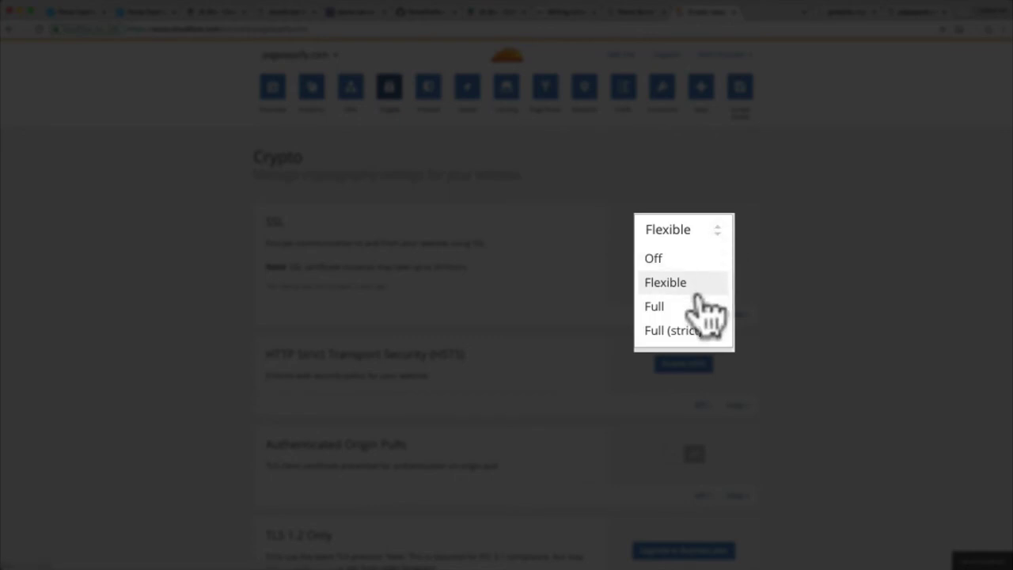
left_click(677, 308)
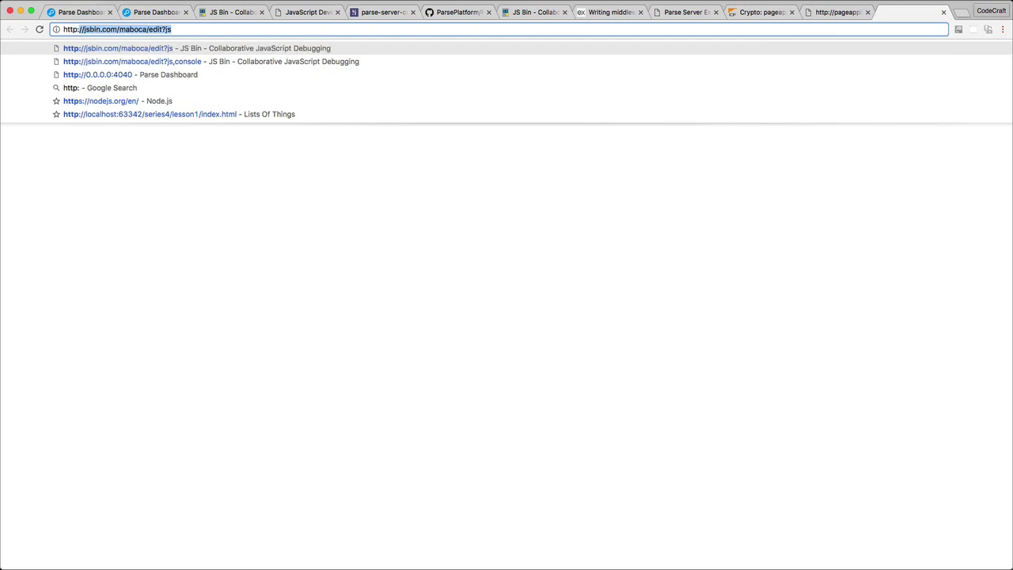
key("BackSpace")
key("BackSpace")
key("BackSpace")
key("BackSpace")
type("s://ww")
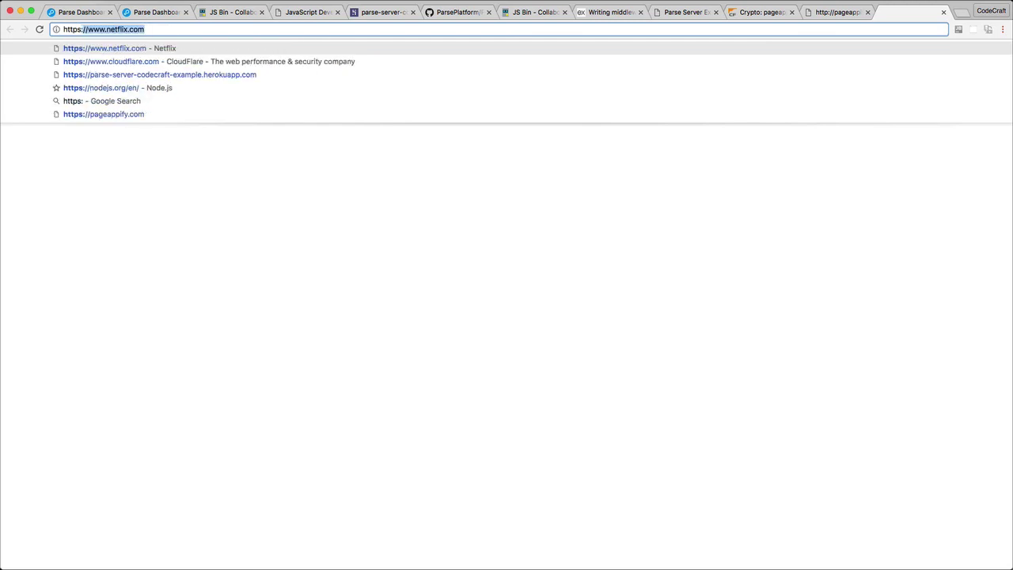
type("w.pageappify.com")
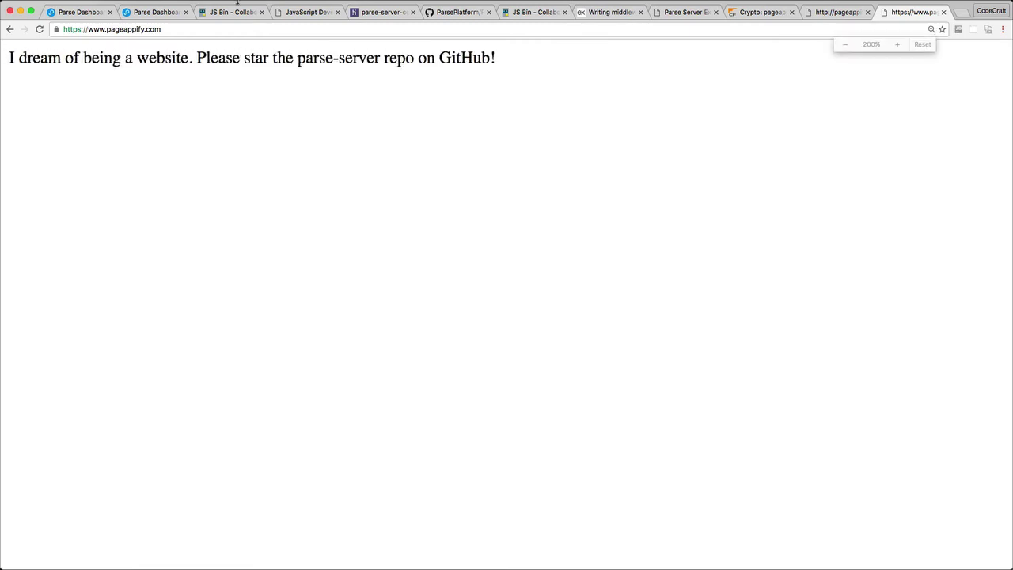
double_click(68, 30)
left_click(56, 30)
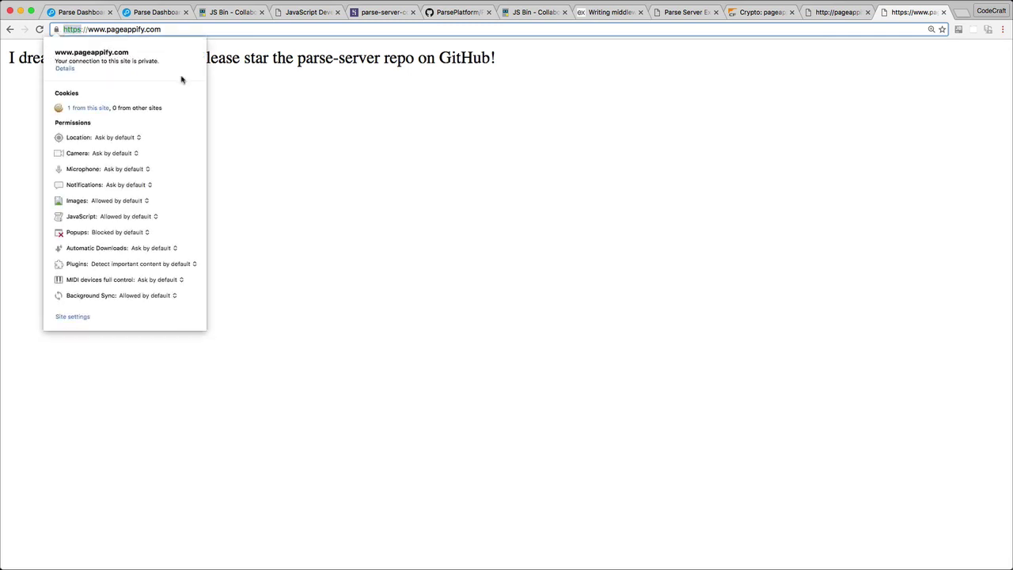
left_click_drag(56, 61, 172, 60)
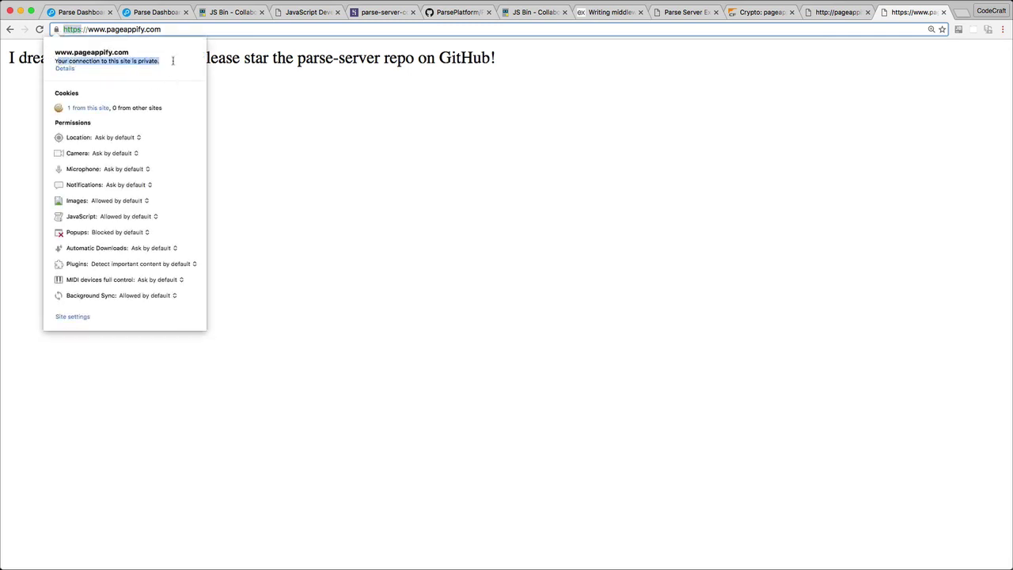
left_click(264, 117)
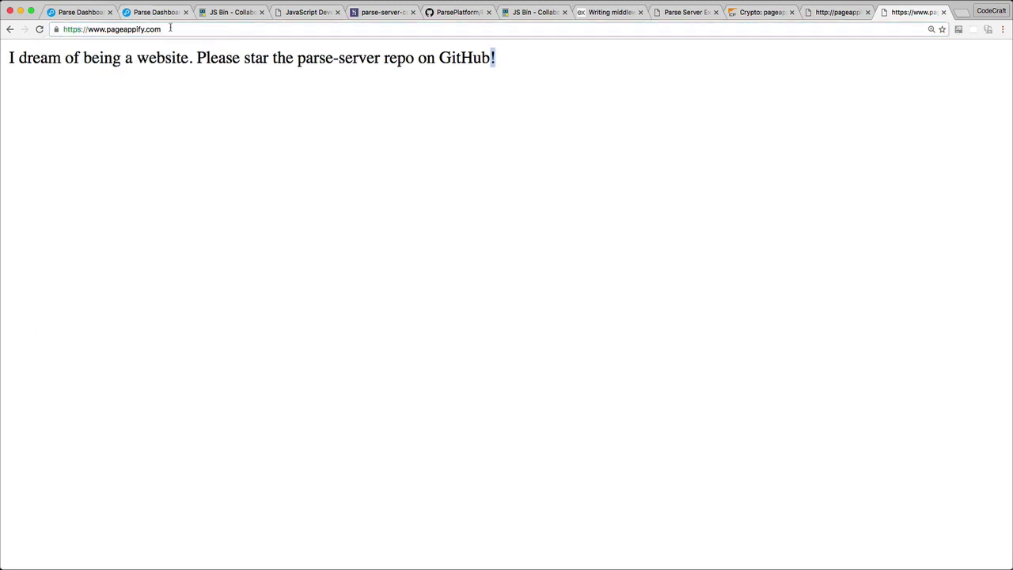